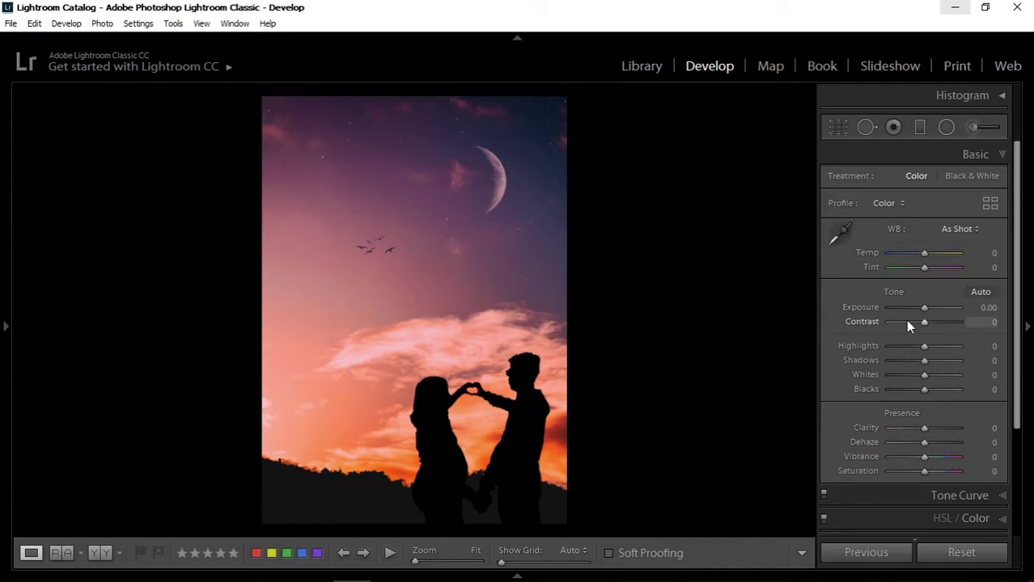
Step: Set Exposure to +1.00, Highlights to −100 and Vibrance to +100 in the Basic panel
{"action": "left_click_drag", "start_coordinate": [921, 310], "coordinate": [914, 312]}
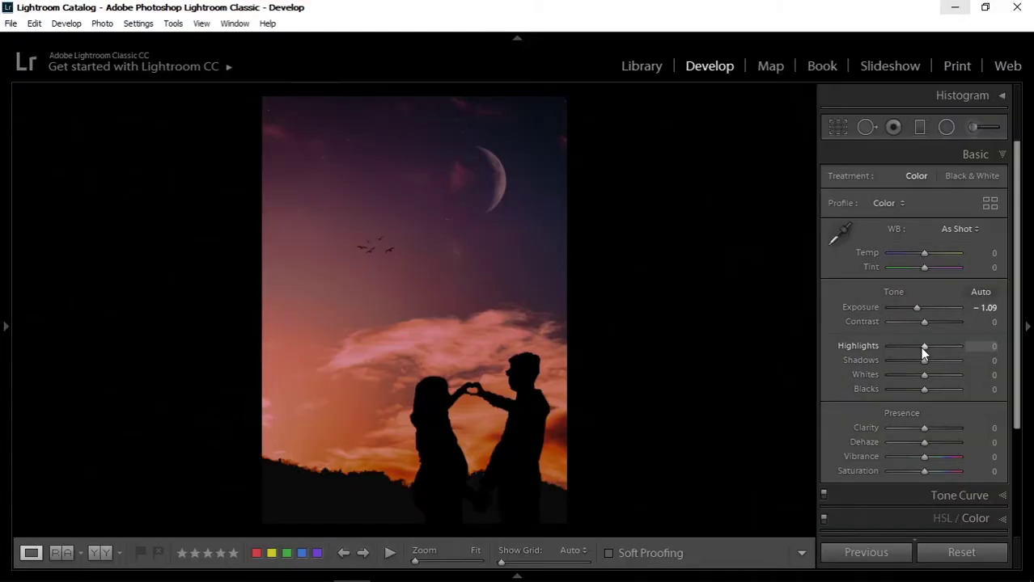
{"action": "left_click_drag", "start_coordinate": [924, 351], "coordinate": [826, 358]}
{"action": "left_click_drag", "start_coordinate": [910, 308], "coordinate": [929, 314]}
{"action": "left_click", "coordinate": [993, 307]}
{"action": "key", "text": "BackSpace"}
{"action": "type", "text": "1"}
{"action": "key", "text": "Return"}
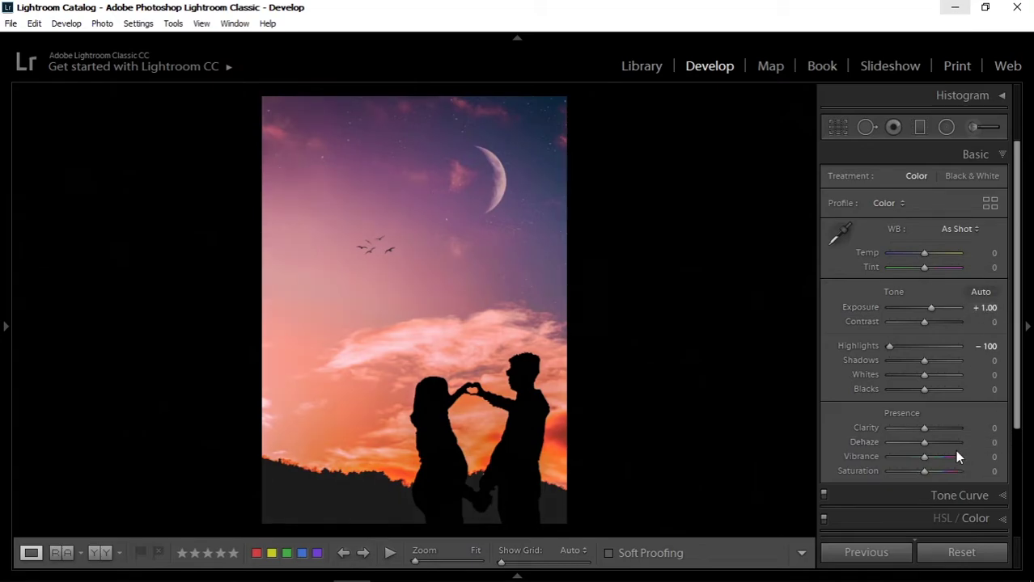
{"action": "left_click_drag", "start_coordinate": [925, 457], "coordinate": [962, 458]}
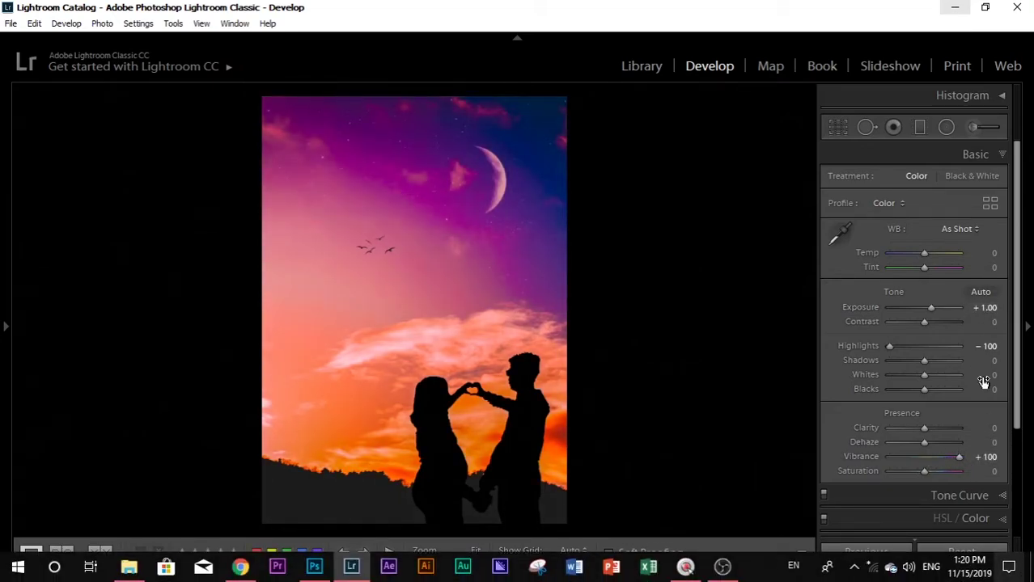
Step: Add a sky graduated filter with Temp −89, Exposure −0.72 and Whites 25
{"action": "left_click", "coordinate": [920, 127]}
{"action": "left_click_drag", "start_coordinate": [393, 235], "coordinate": [527, 459]}
{"action": "left_click_drag", "start_coordinate": [921, 195], "coordinate": [888, 209]}
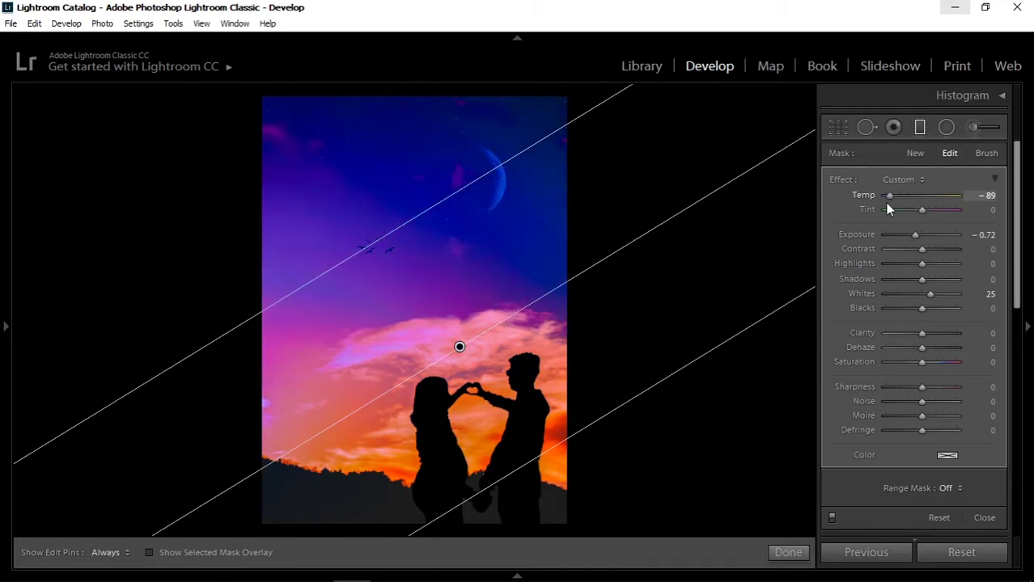
{"action": "left_click", "coordinate": [787, 554]}
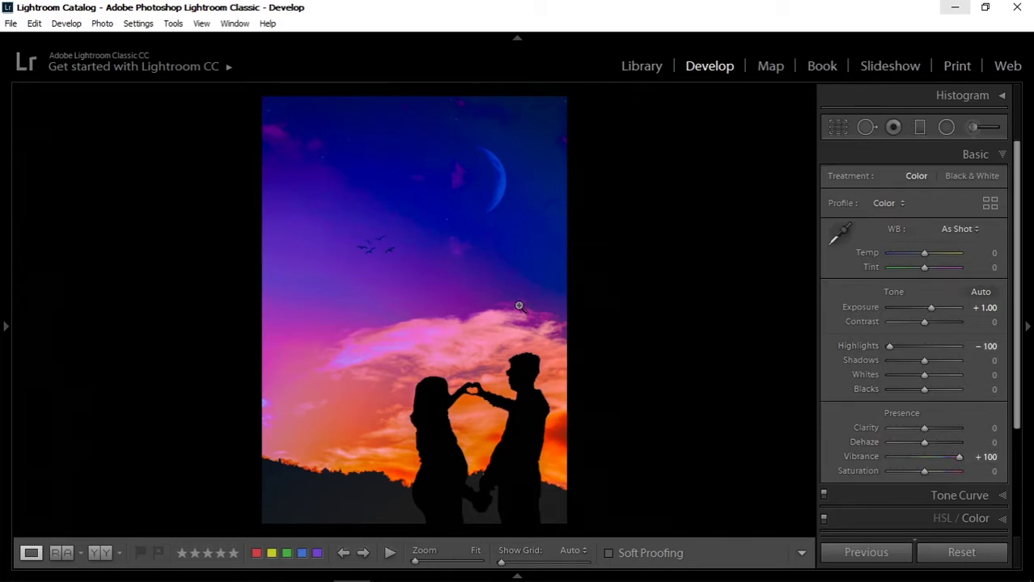
Step: Send the photo to Photoshop with Edit In > Open as Smart Object in Photoshop
{"action": "right_click", "coordinate": [422, 159]}
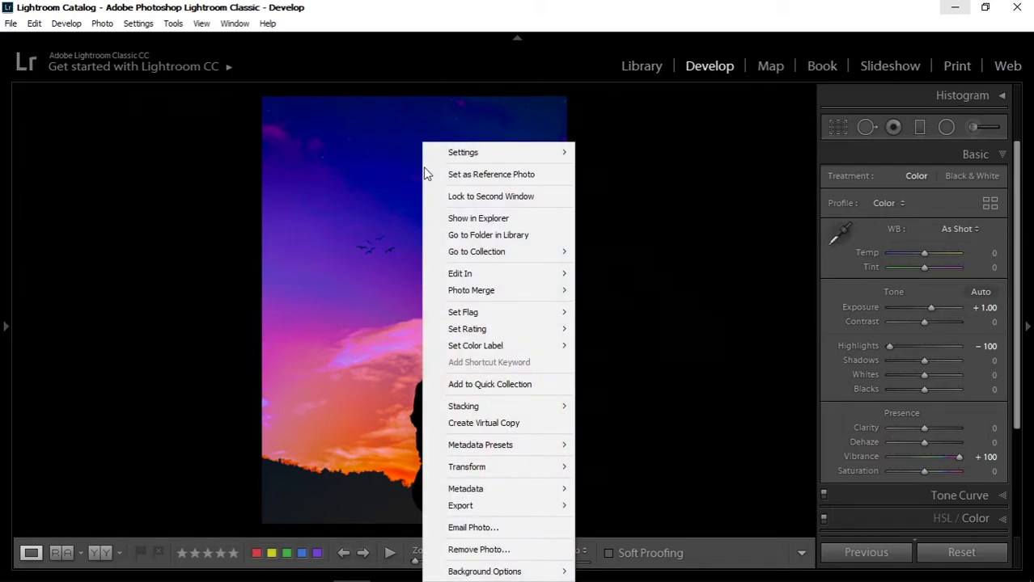
{"action": "mouse_move", "coordinate": [526, 275]}
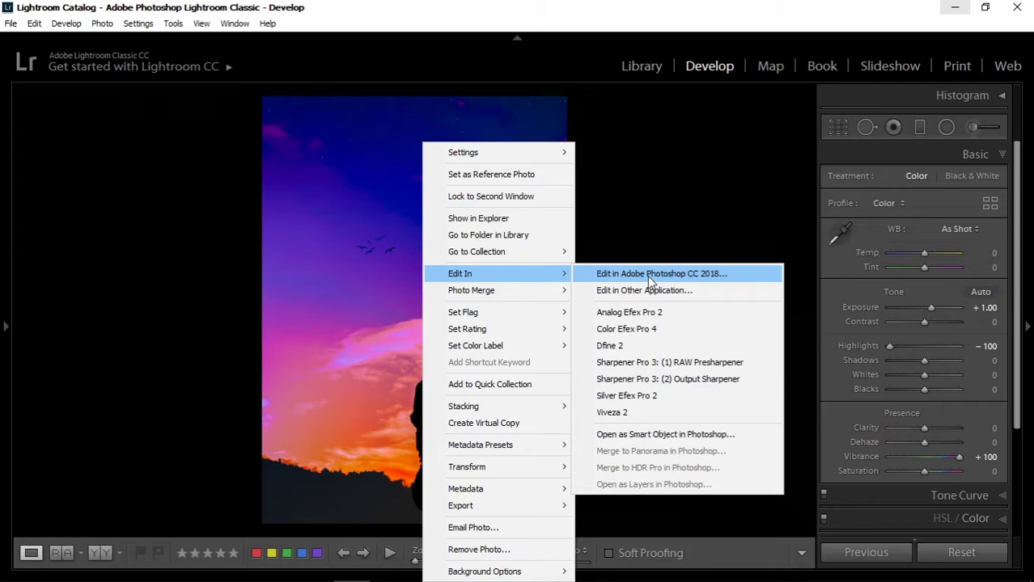
{"action": "left_click", "coordinate": [654, 242]}
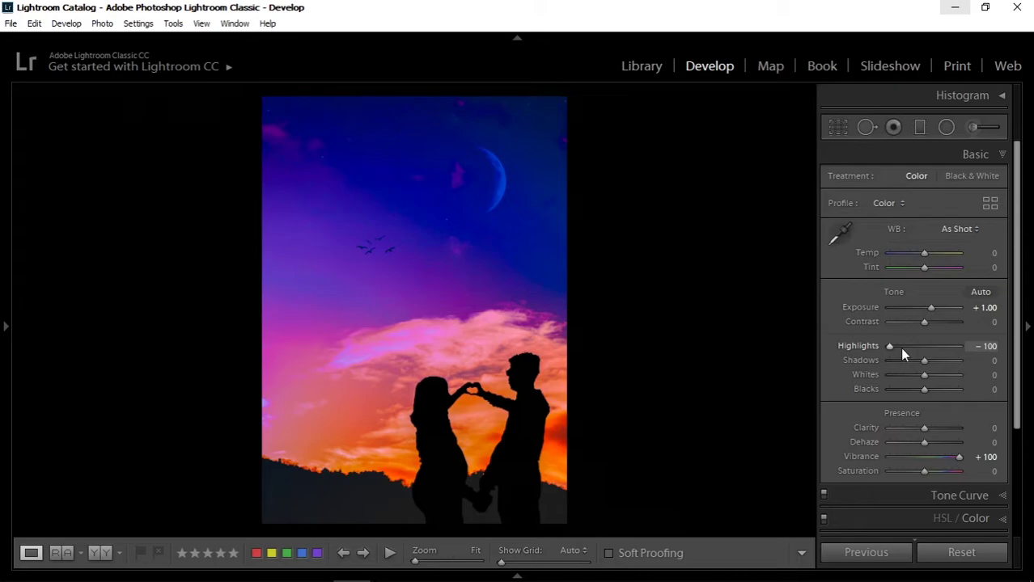
{"action": "right_click", "coordinate": [471, 221]}
{"action": "mouse_move", "coordinate": [491, 275]}
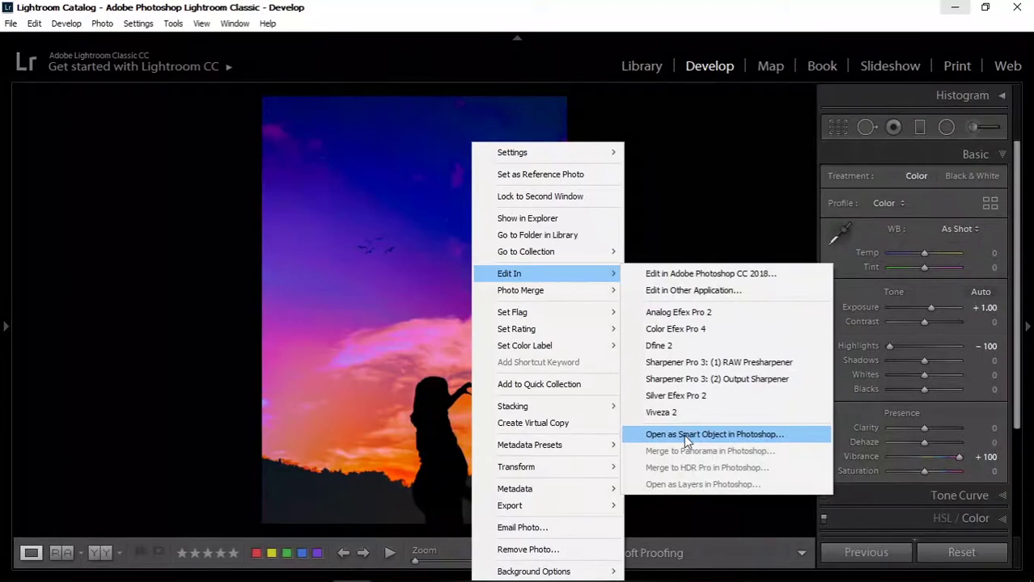
{"action": "left_click", "coordinate": [683, 434]}
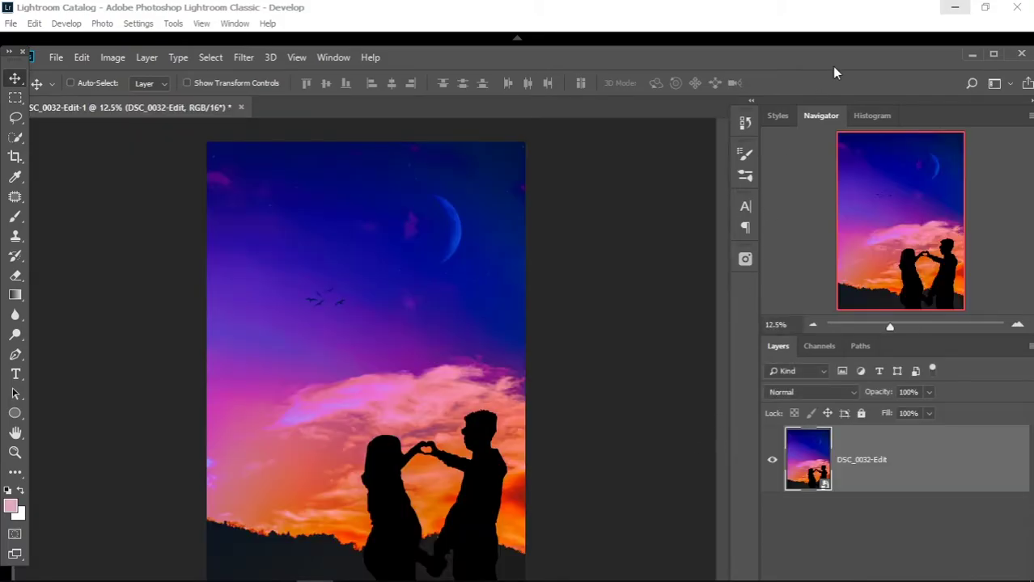
Step: Maximize Photoshop and scroll Camera Raw's Basic panel to check Vibrance +100
{"action": "left_click", "coordinate": [993, 54]}
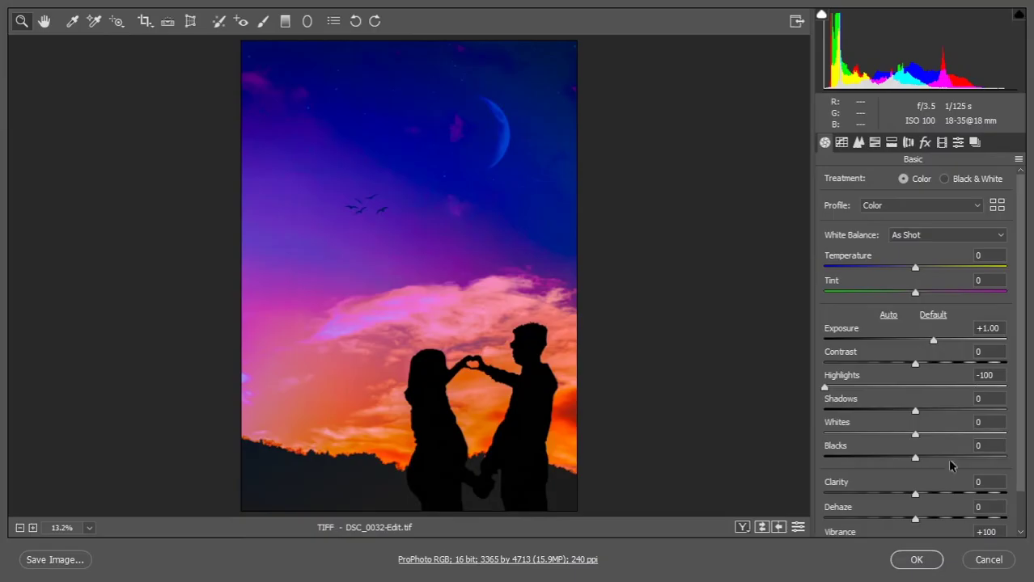
{"action": "scroll", "coordinate": [1017, 414], "scroll_direction": "down", "scroll_amount": 2}
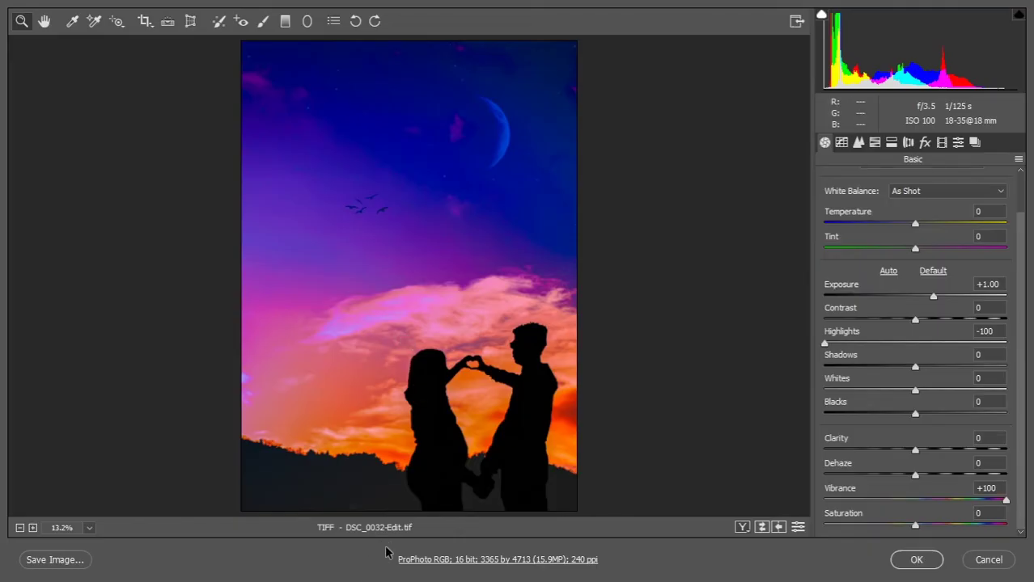
Step: Switch back to Lightroom Classic through the Start menu
{"action": "key", "text": "super"}
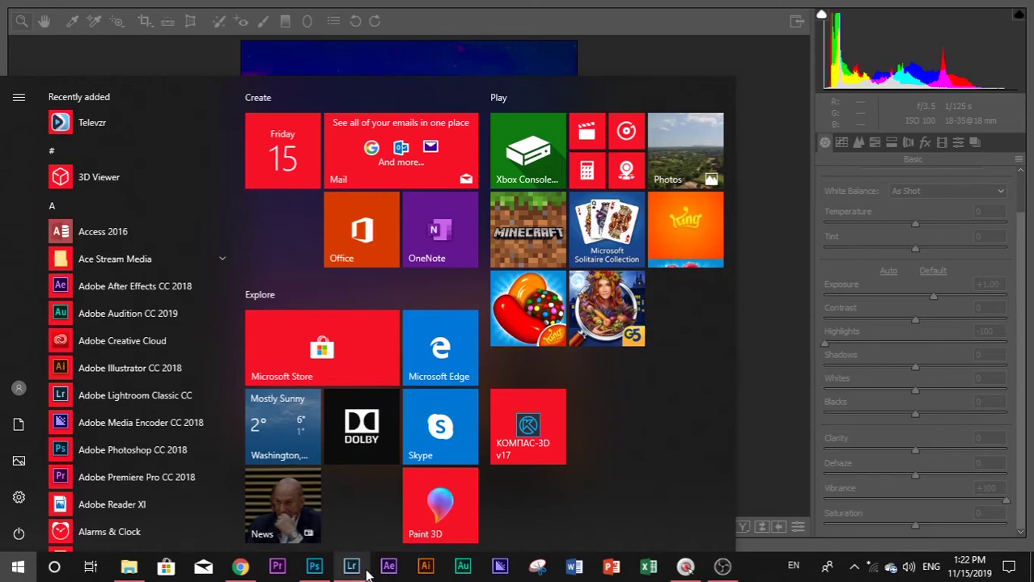
{"action": "mouse_move", "coordinate": [353, 567]}
{"action": "left_click", "coordinate": [356, 494]}
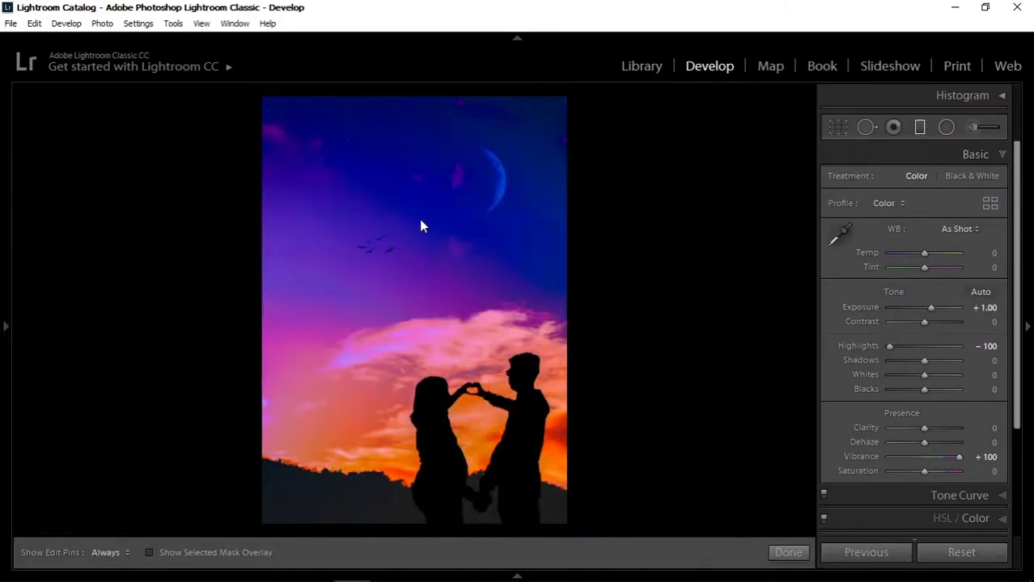
Step: Darken the existing sky graduated filter further, then return to Photoshop's Camera Raw
{"action": "key", "text": "m"}
{"action": "left_click", "coordinate": [459, 346]}
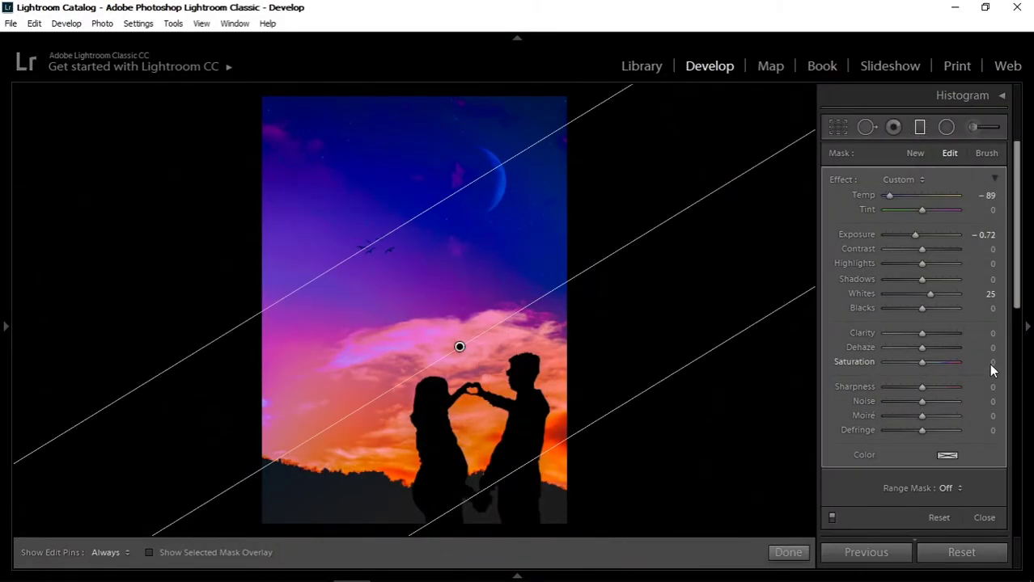
{"action": "mouse_move", "coordinate": [914, 233]}
{"action": "left_mouse_down"}
{"action": "mouse_move", "coordinate": [897, 235]}
{"action": "mouse_move", "coordinate": [907, 233]}
{"action": "left_mouse_up"}
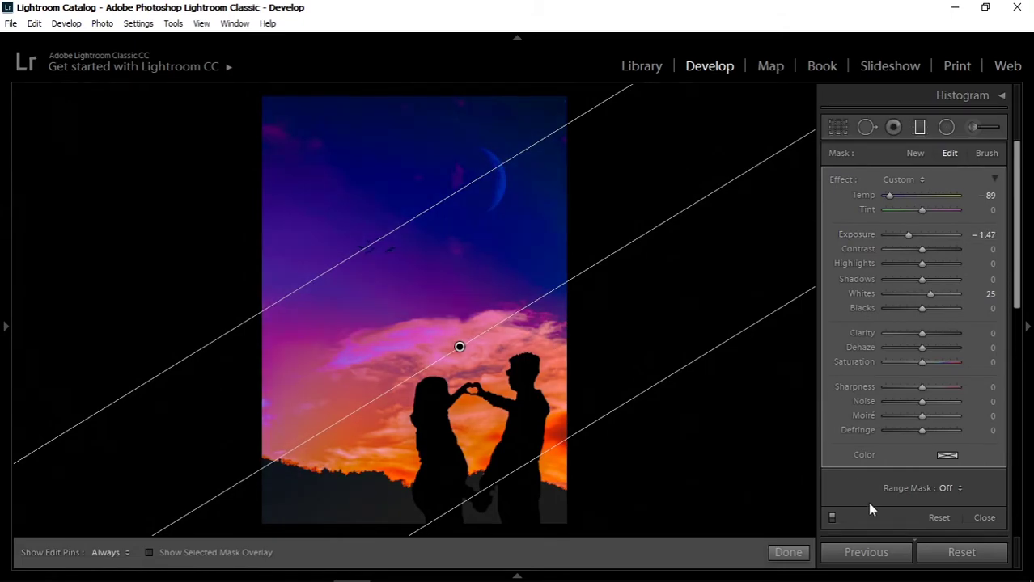
{"action": "left_click", "coordinate": [788, 553]}
{"action": "mouse_move", "coordinate": [267, 571]}
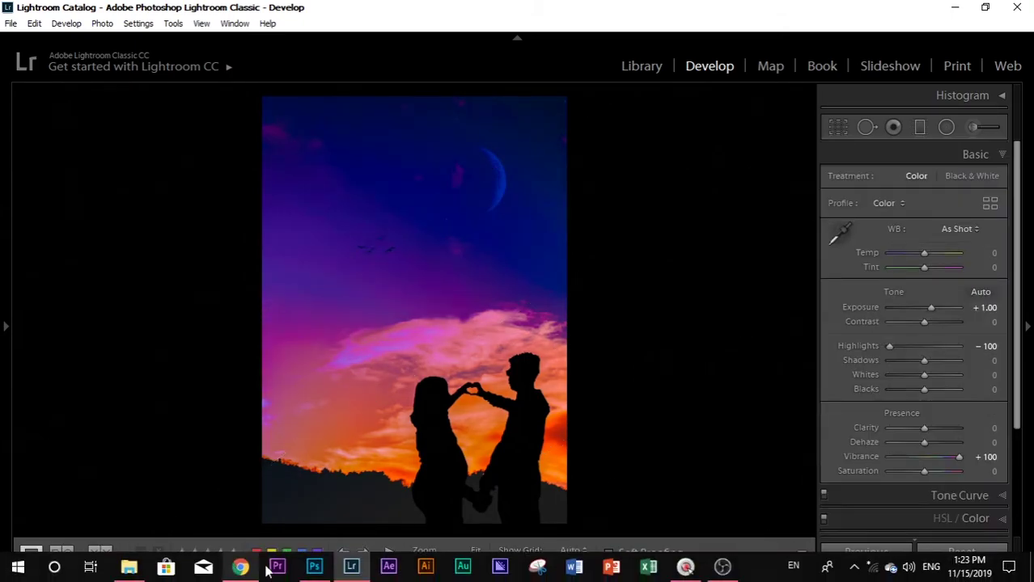
{"action": "left_click", "coordinate": [314, 566]}
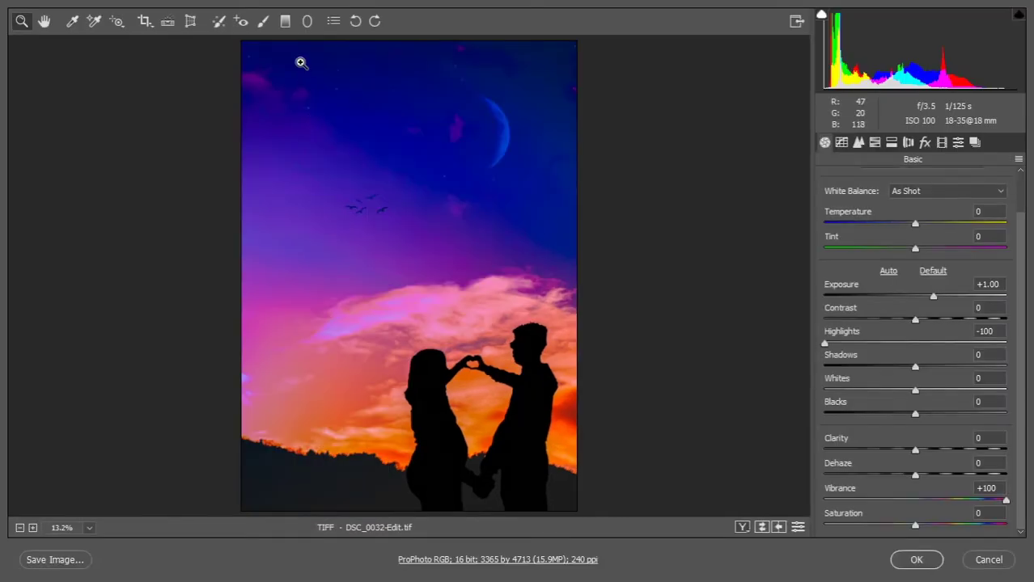
Step: Apply a diagonal sky graduated filter: Temperature −89, Exposure −0.72, Whites +25, then confirm with OK
{"action": "left_click", "coordinate": [286, 21]}
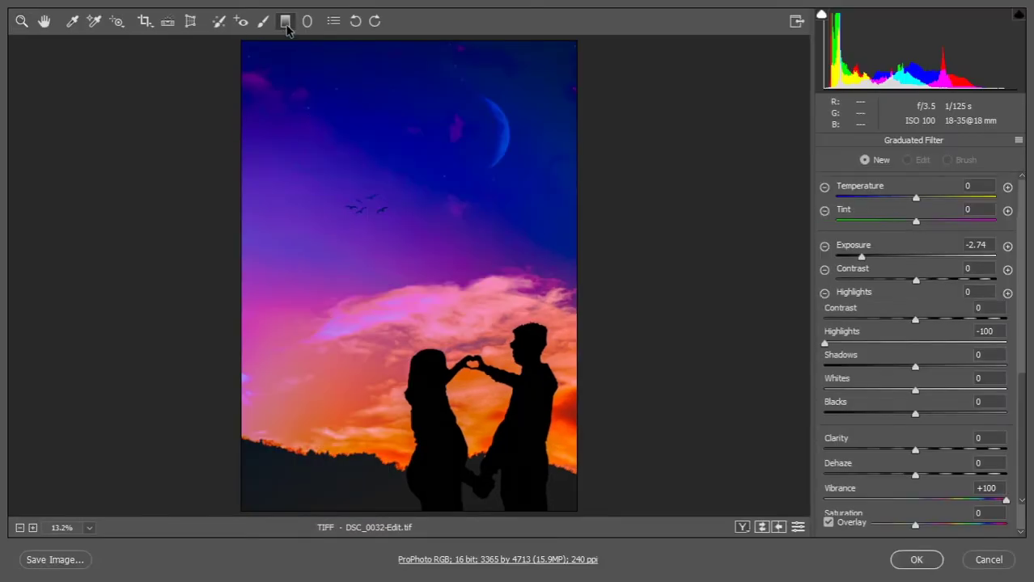
{"action": "left_click_drag", "start_coordinate": [537, 443], "coordinate": [383, 190]}
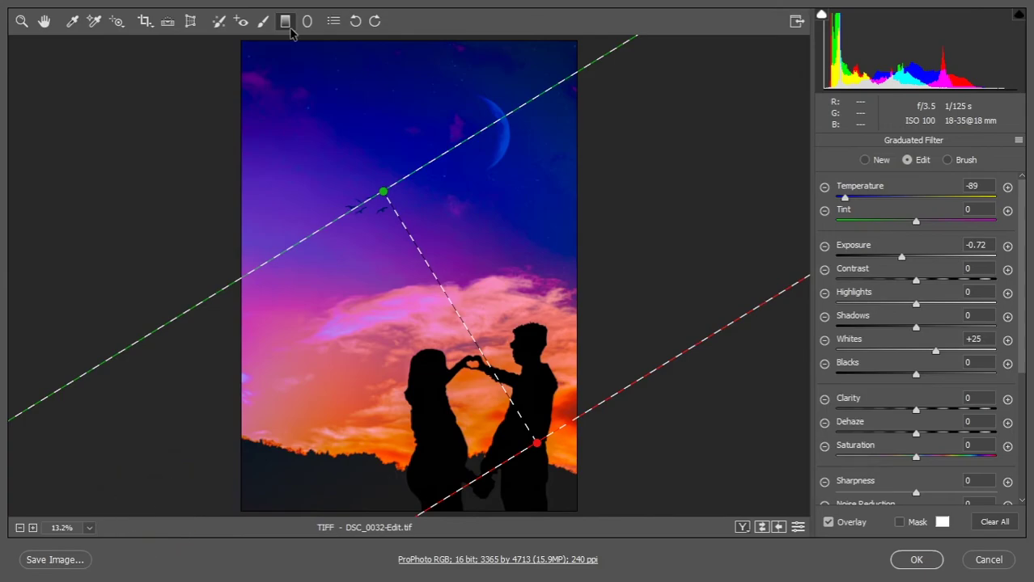
{"action": "left_click", "coordinate": [923, 568]}
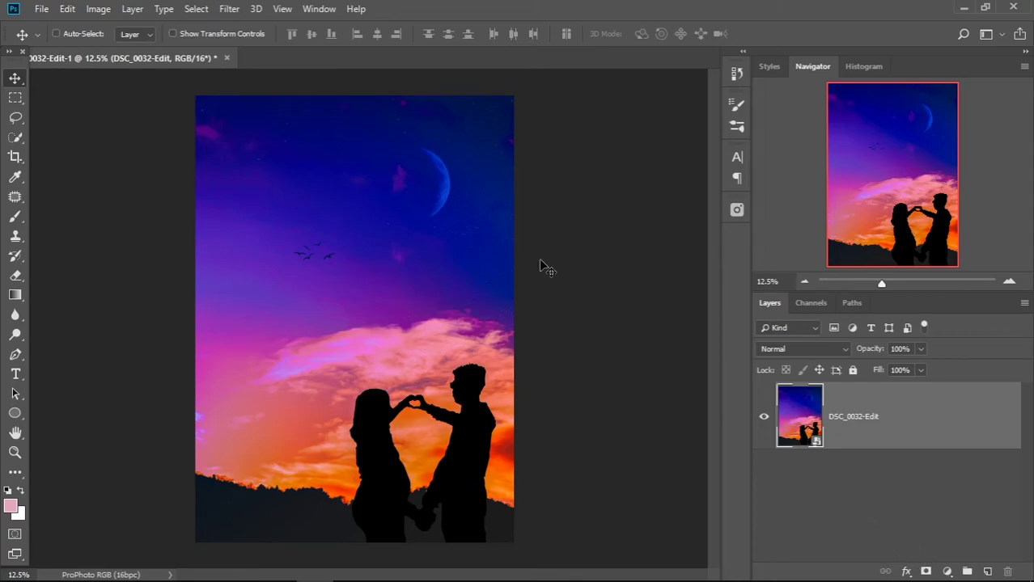
Step: Save the document with File > Save and bring up the adjustment layer types
{"action": "left_click", "coordinate": [42, 10]}
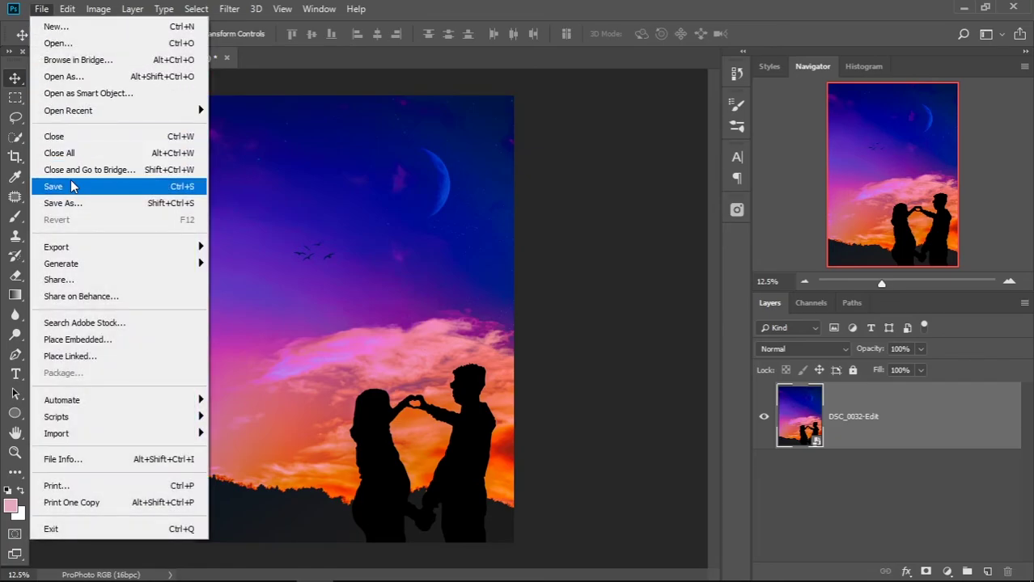
{"action": "left_click", "coordinate": [72, 187]}
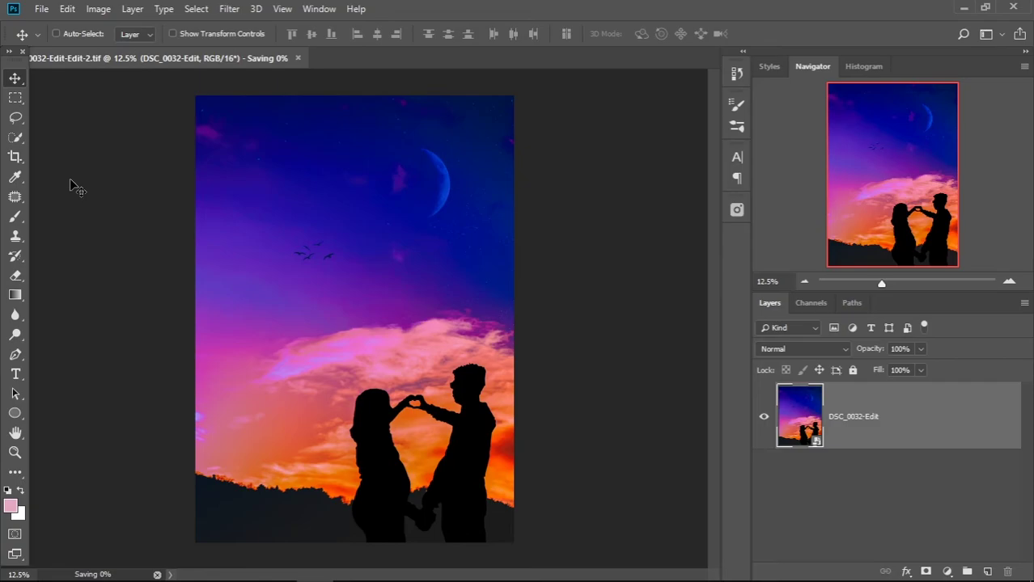
{"action": "left_click", "coordinate": [950, 571]}
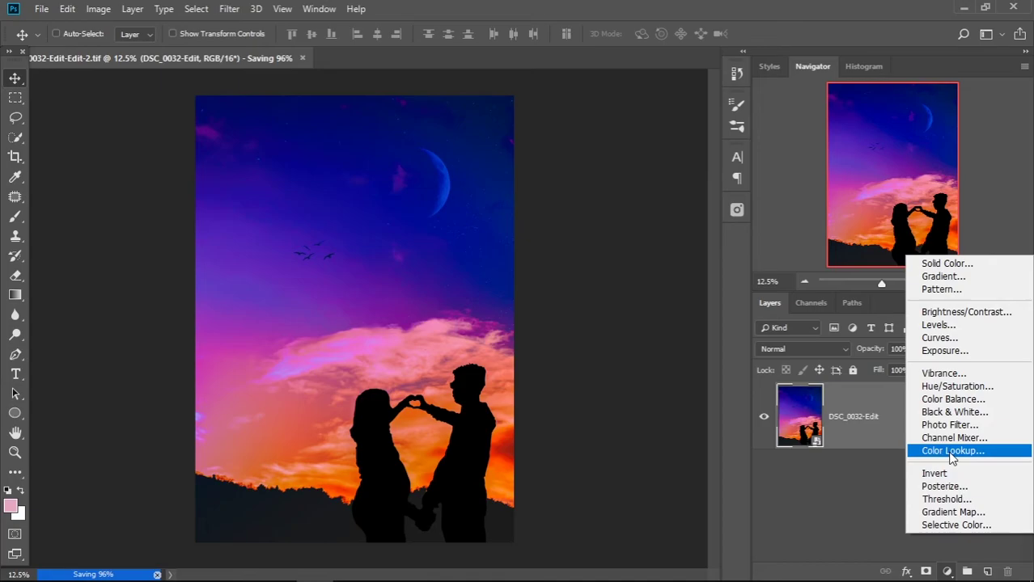
Step: Add a Color Lookup layer with the Fuji F125 Kodak 2395 LUT and save the file
{"action": "left_click", "coordinate": [952, 450]}
{"action": "left_click", "coordinate": [203, 226]}
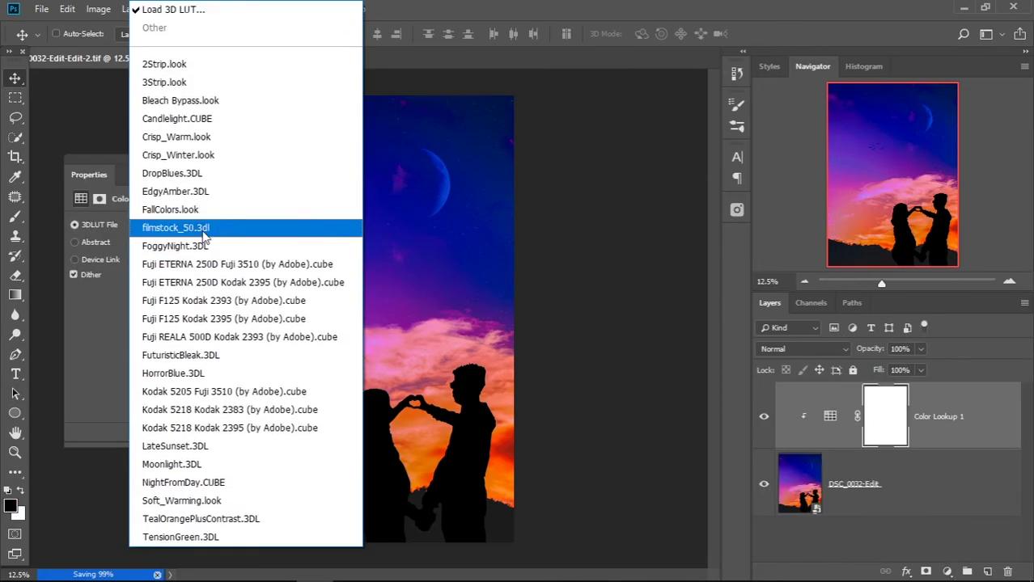
{"action": "left_click", "coordinate": [206, 263]}
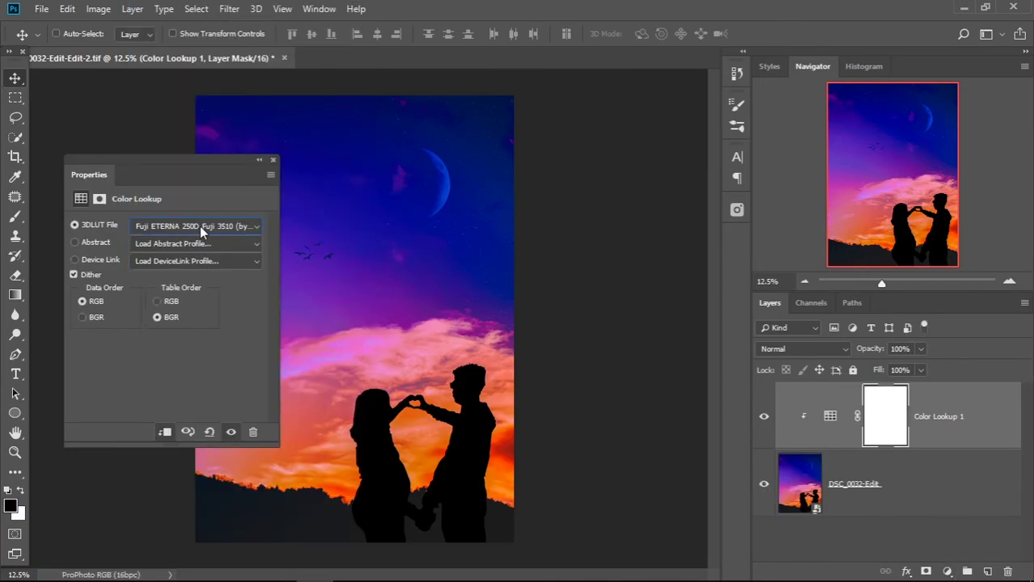
{"action": "key", "text": "Down"}
{"action": "key", "text": "Down"}
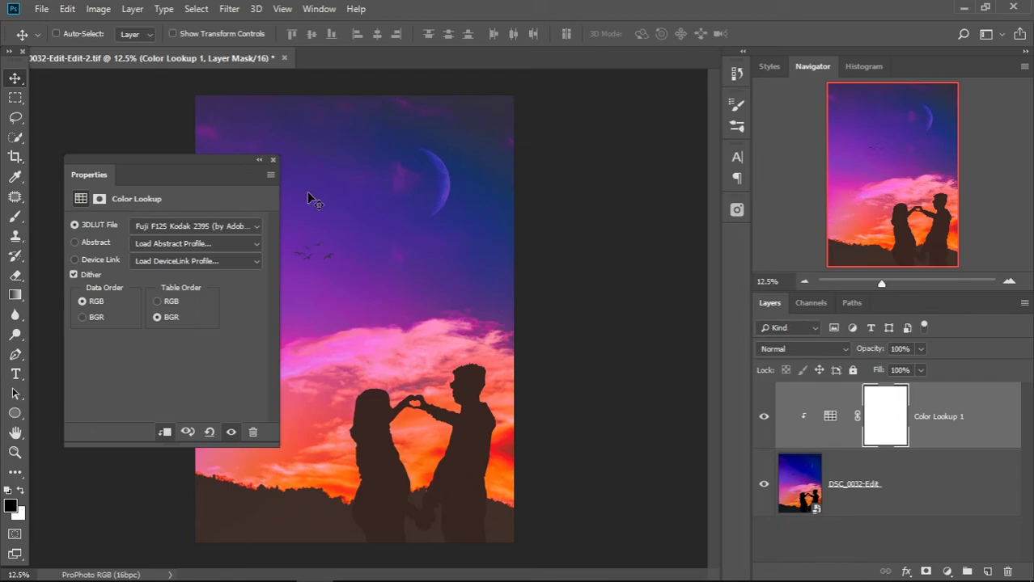
{"action": "left_click", "coordinate": [272, 160]}
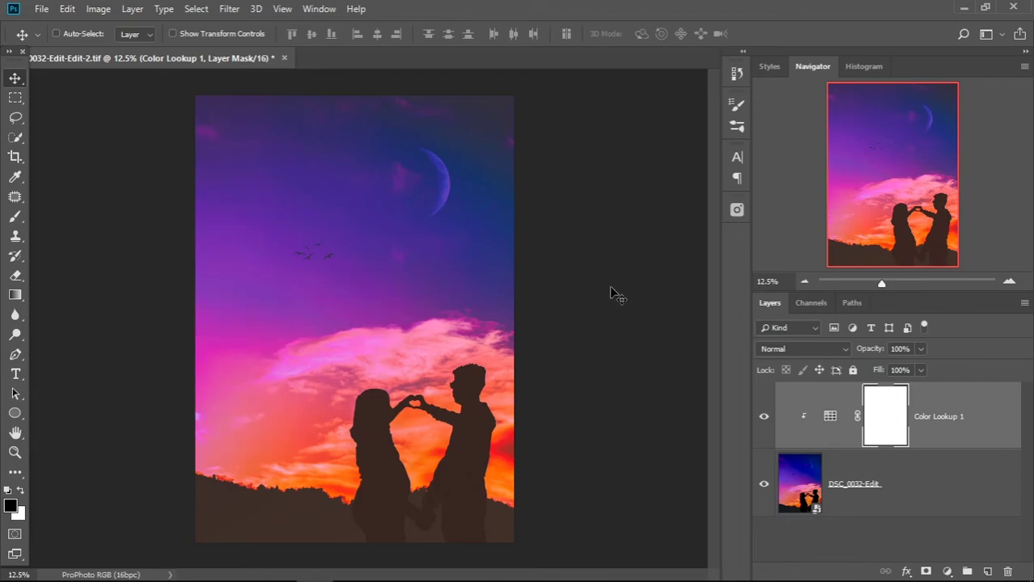
{"action": "left_click", "coordinate": [41, 9]}
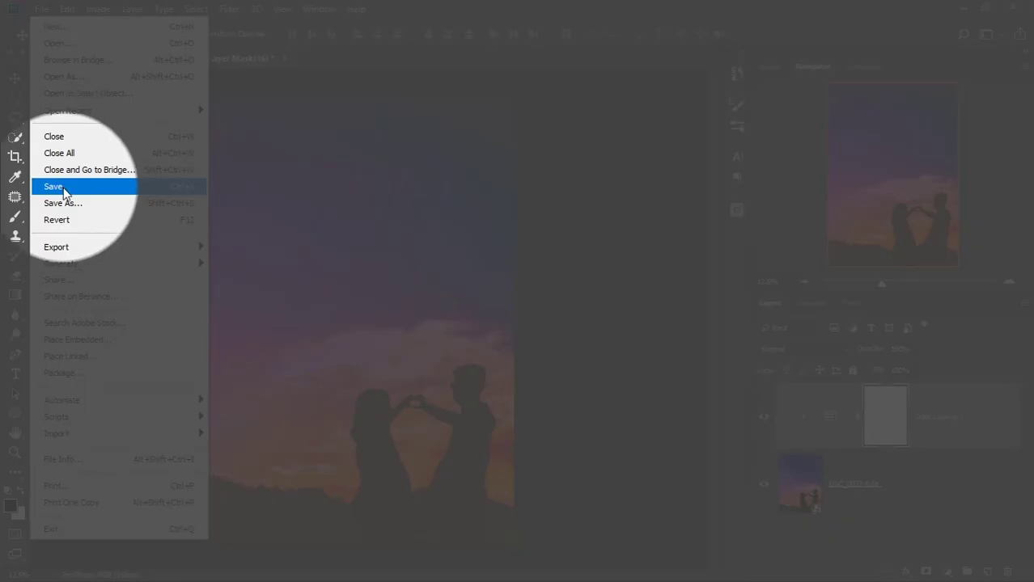
{"action": "left_click", "coordinate": [55, 187]}
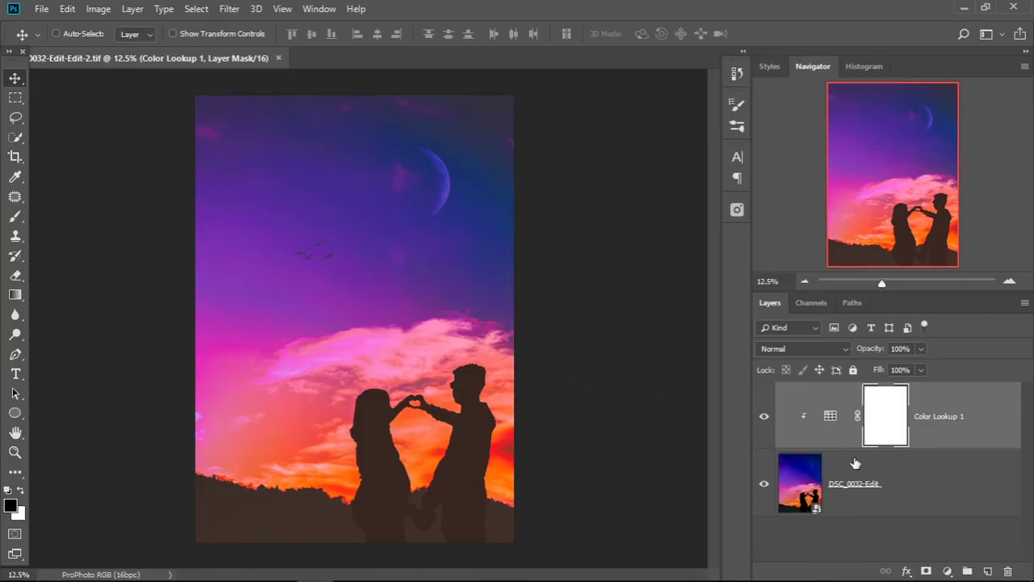
Step: Return to Lightroom Classic and show the Filmstrip with both photos
{"action": "mouse_move", "coordinate": [377, 580]}
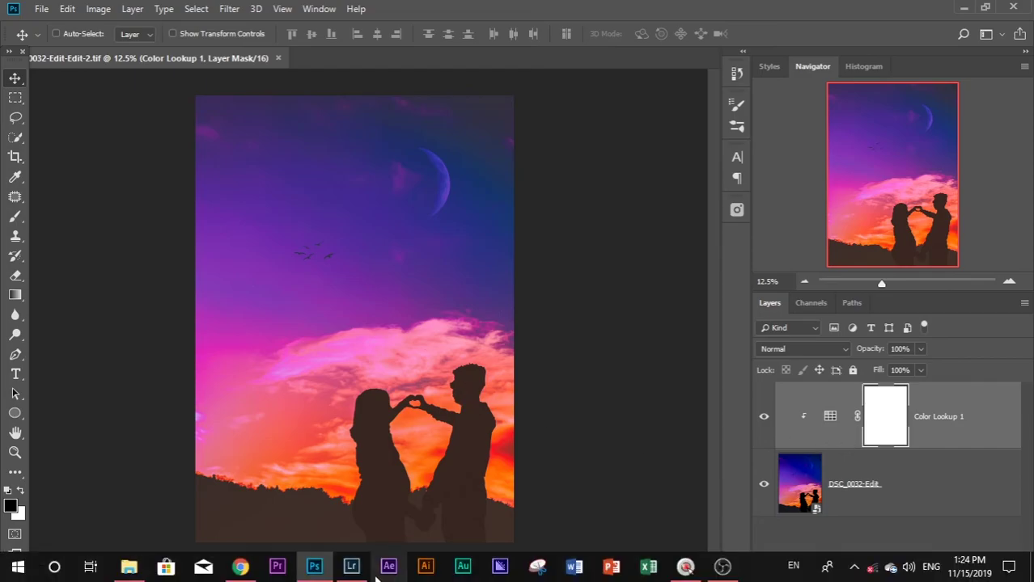
{"action": "left_click", "coordinate": [365, 572]}
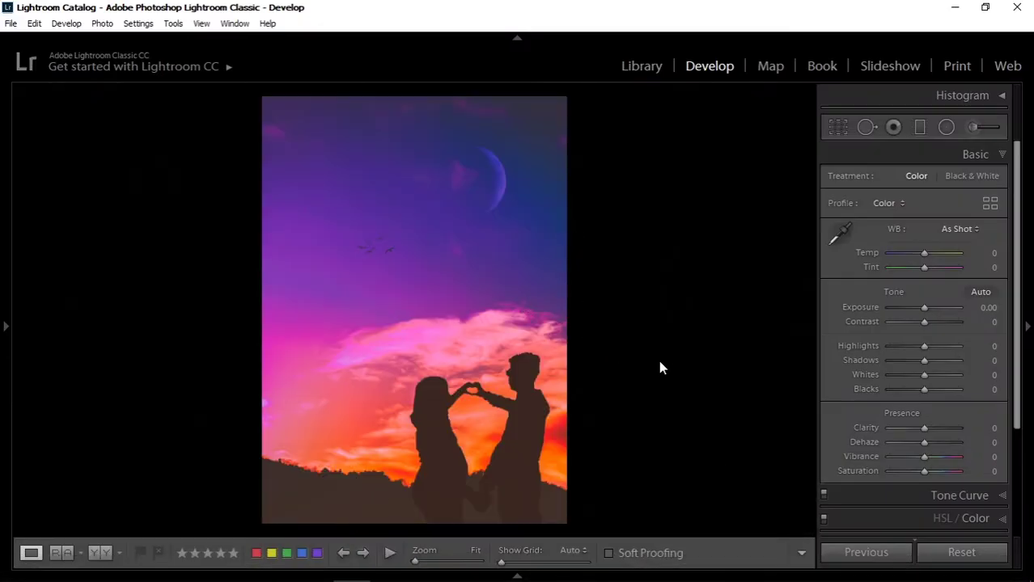
{"action": "left_click", "coordinate": [517, 575]}
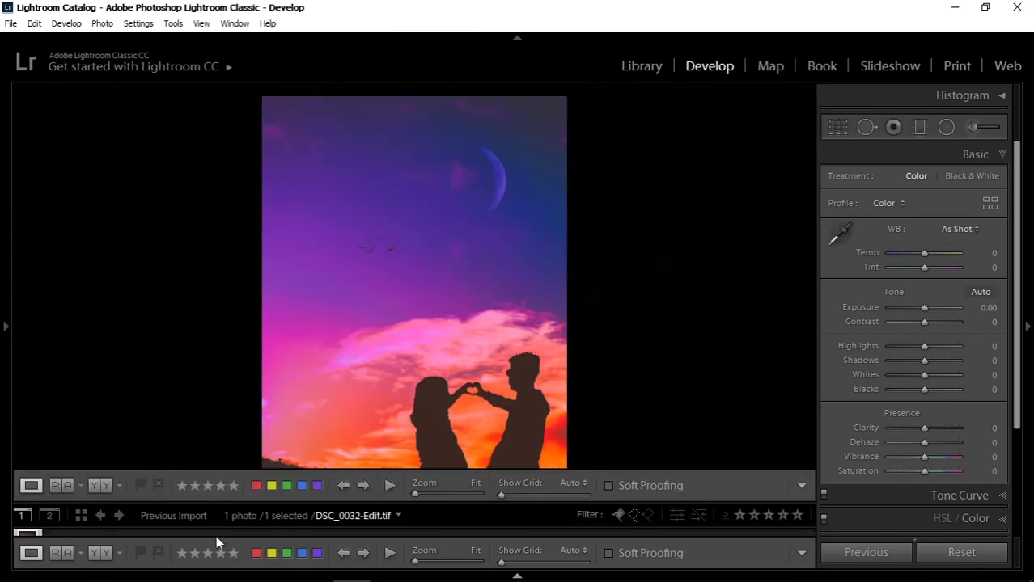